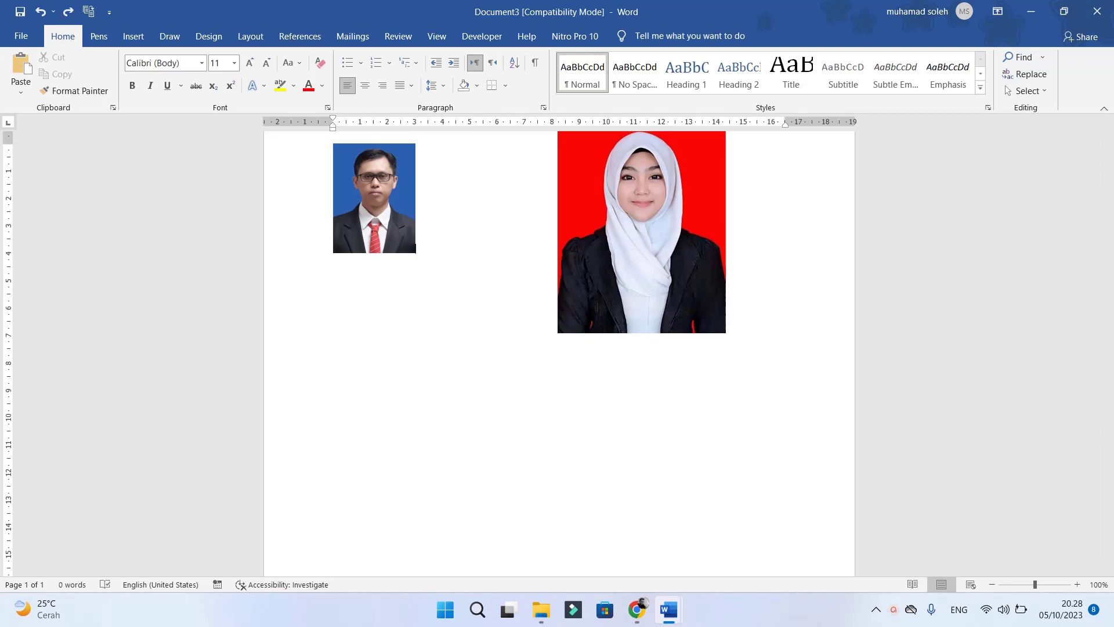
Select the red photo, then the smaller blue-background photo on the left for deletion
scroll(690, 282, "up", 2)
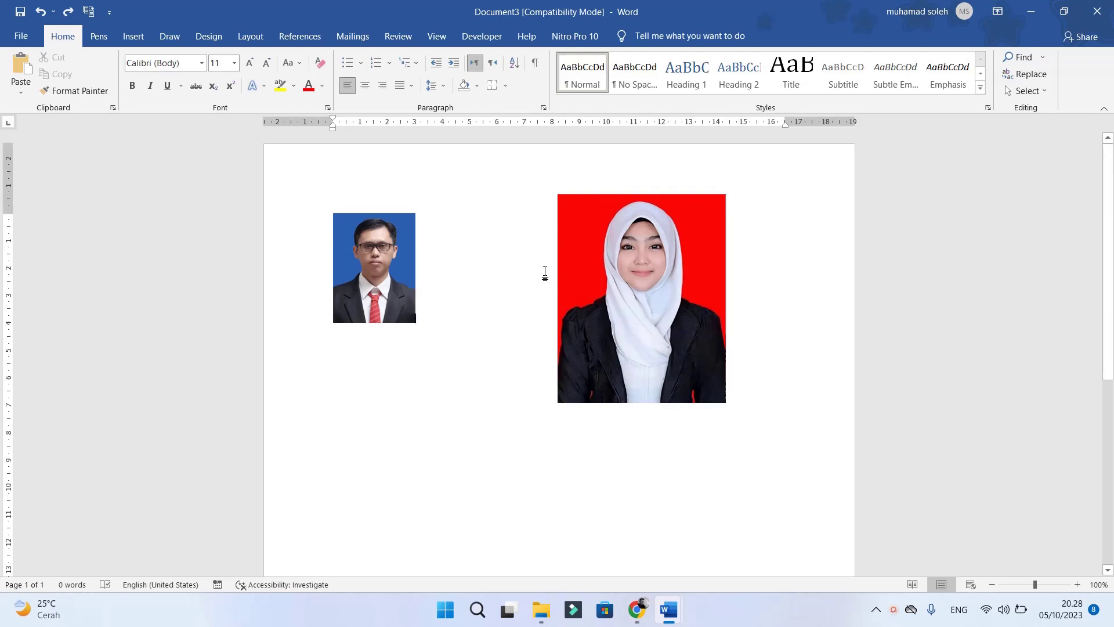
left_click(595, 277)
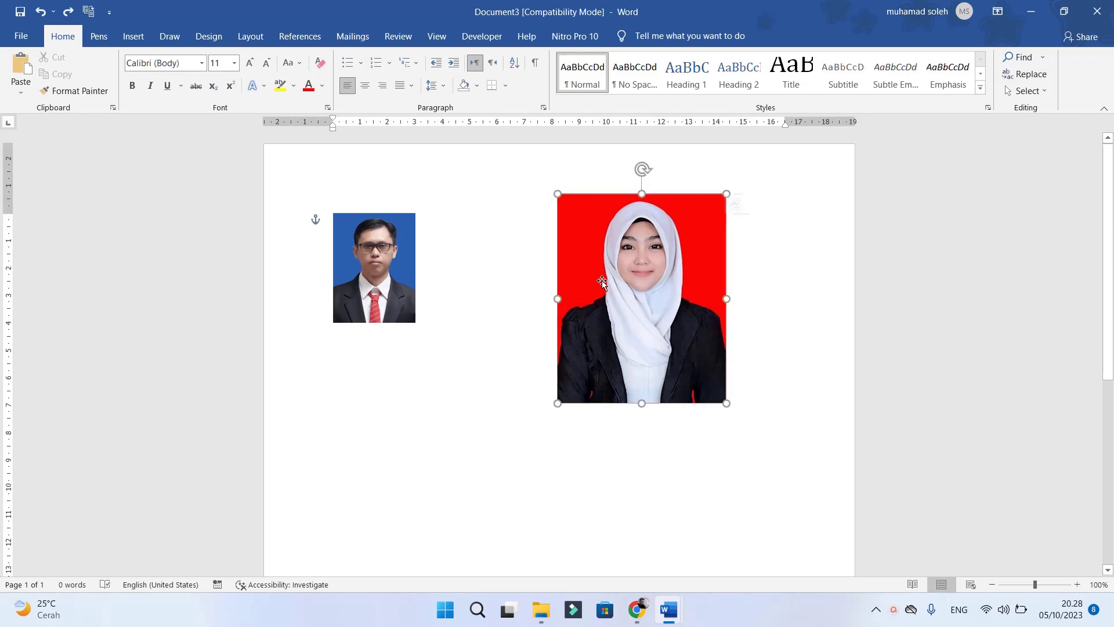
left_click(389, 283)
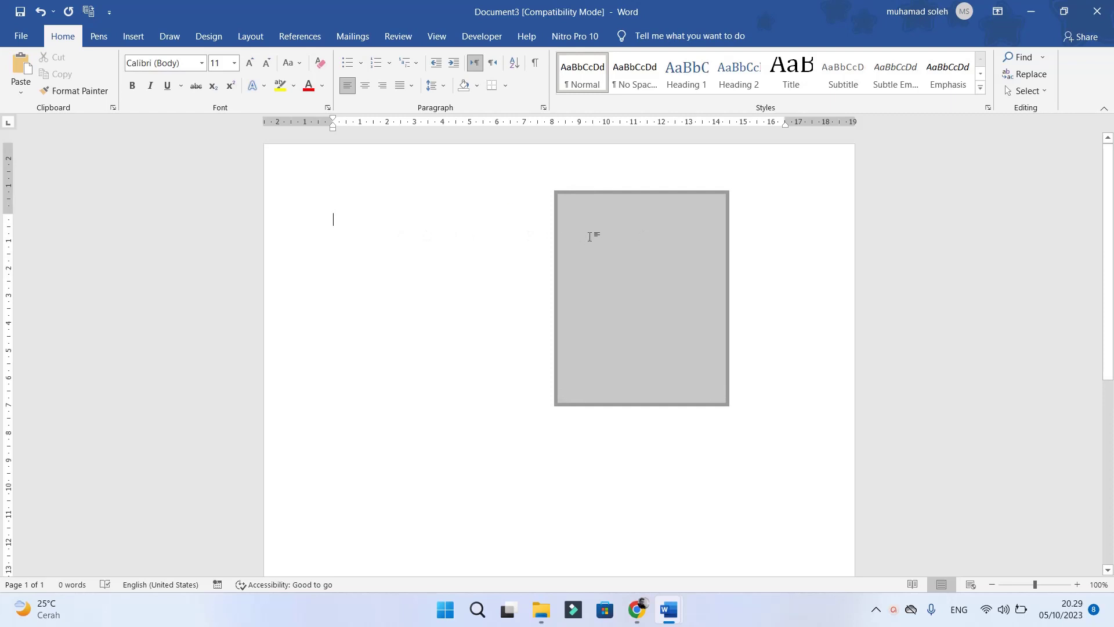
Start a new blank document and choose the red-background photo from D:\Download\yt to insert
key("ctrl+n")
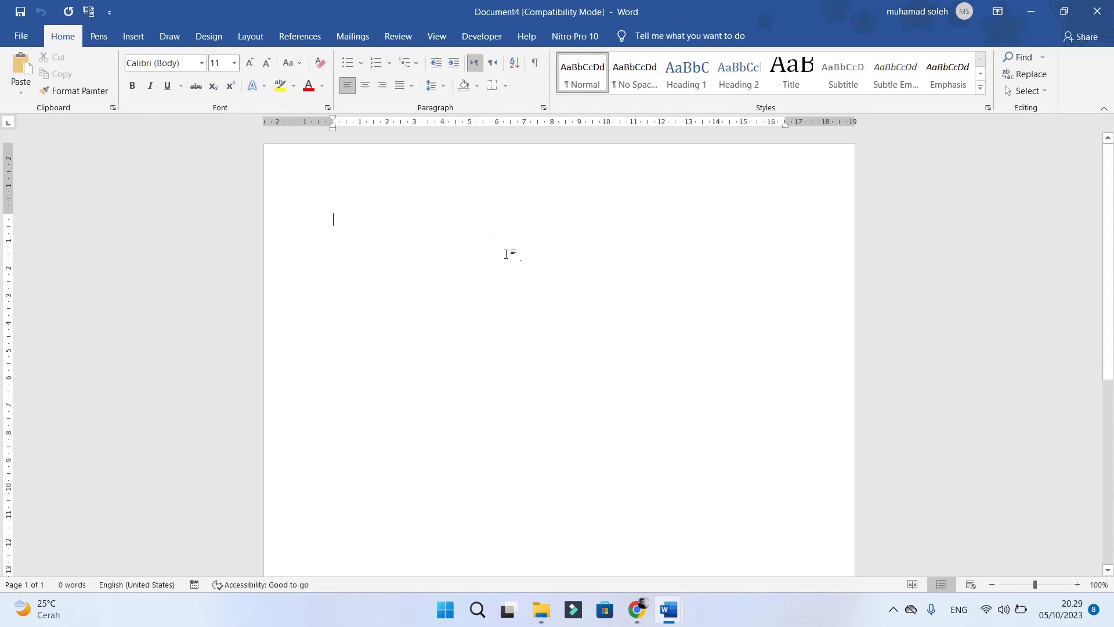
left_click(133, 36)
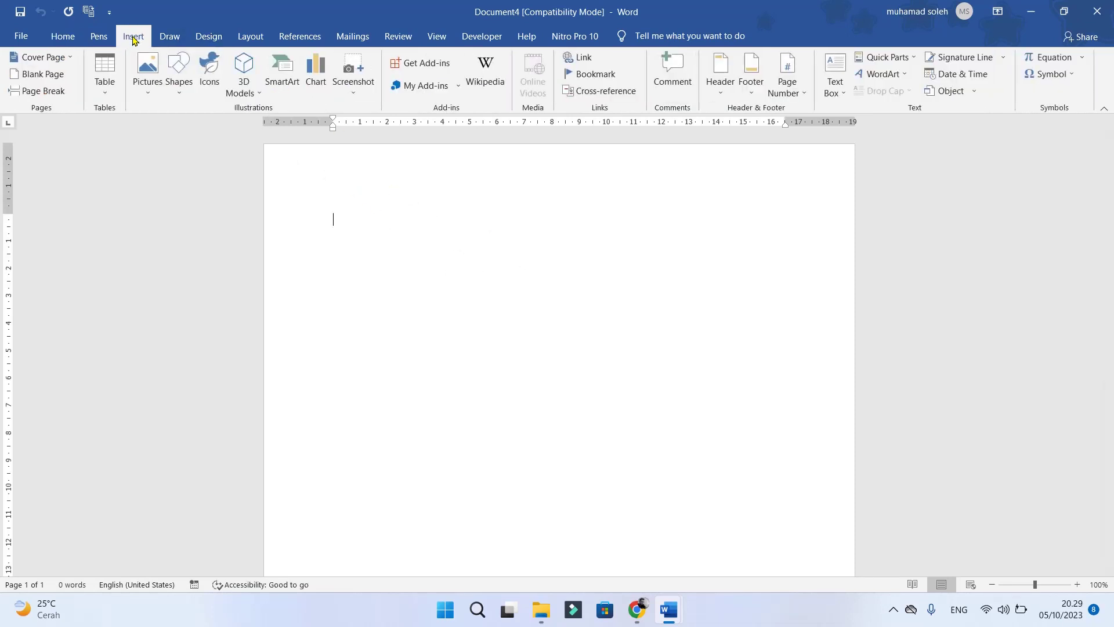
left_click(153, 93)
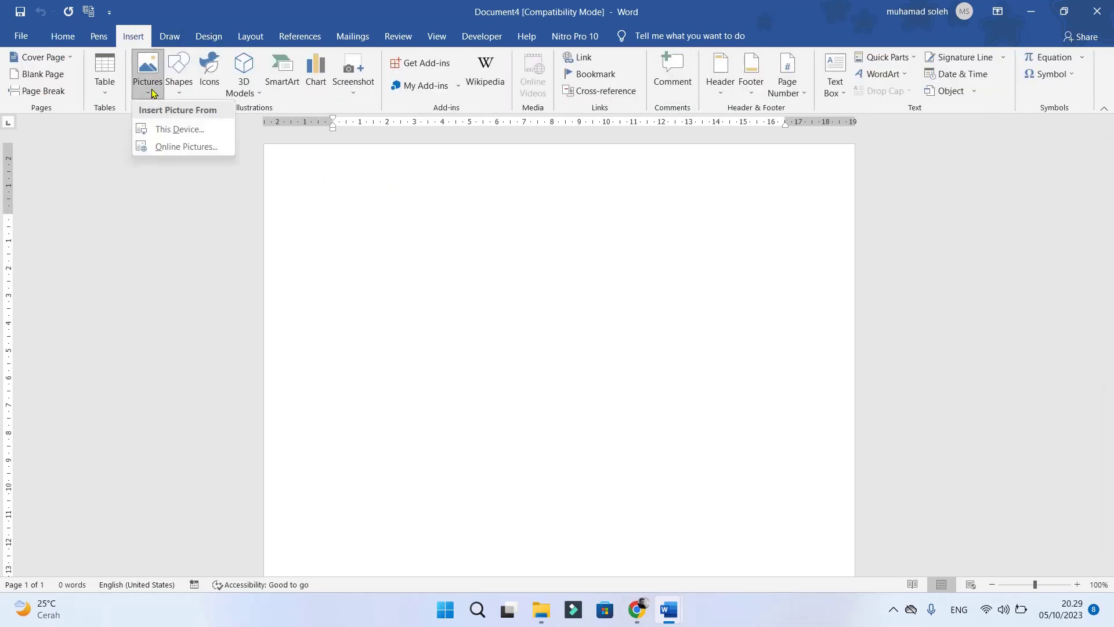
left_click(180, 129)
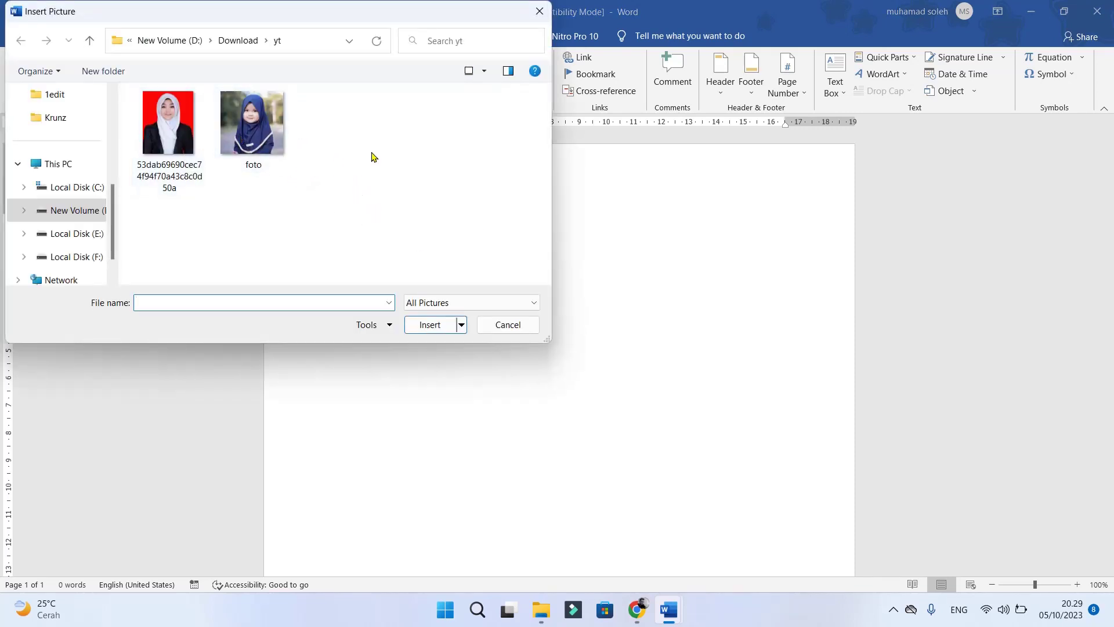
left_click(184, 130)
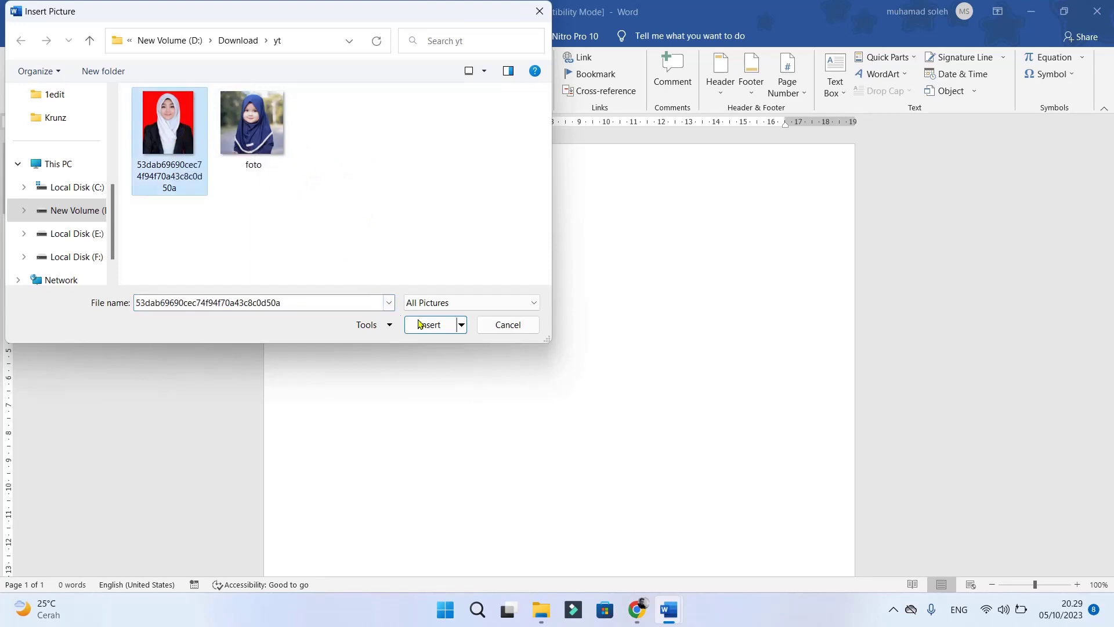
Insert the chosen red-background photo into the new document
left_click(440, 325)
scroll(529, 323, "down", 2)
scroll(609, 386, "down", 1)
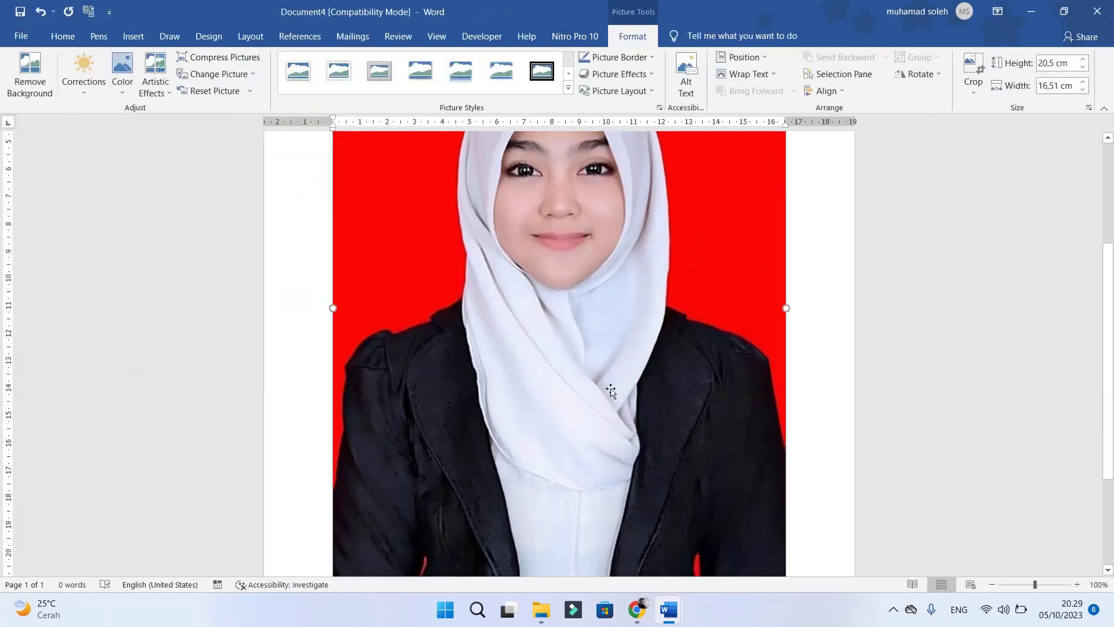
scroll(620, 383, "down", 3)
scroll(620, 383, "up", 3)
scroll(624, 341, "up", 2)
scroll(673, 298, "down", 3)
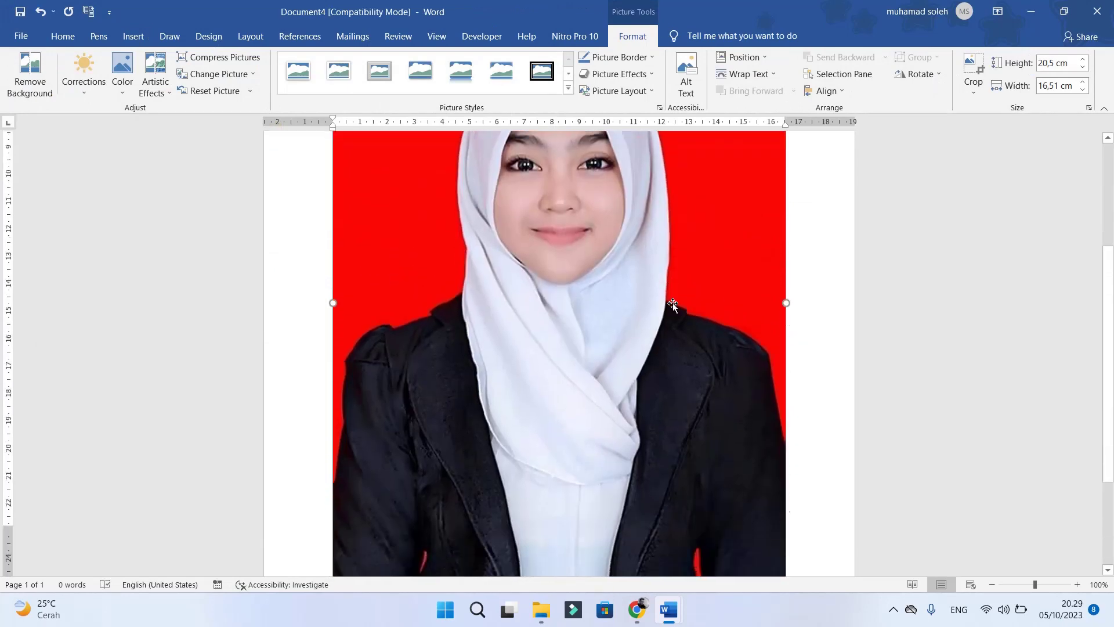
scroll(673, 303, "down", 3)
Shrink the photo proportionally by its corner handle to about 6.03 × 4.86 cm
left_click_drag(787, 431, 608, 212)
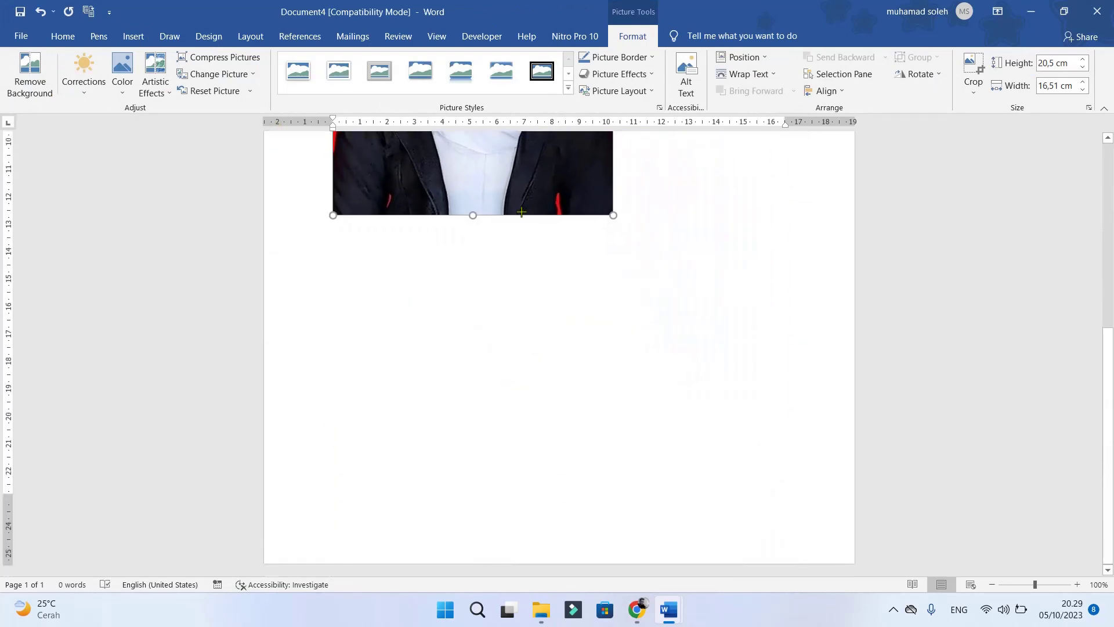
scroll(579, 246, "up", 5)
scroll(579, 245, "up", 3)
scroll(603, 308, "down", 2)
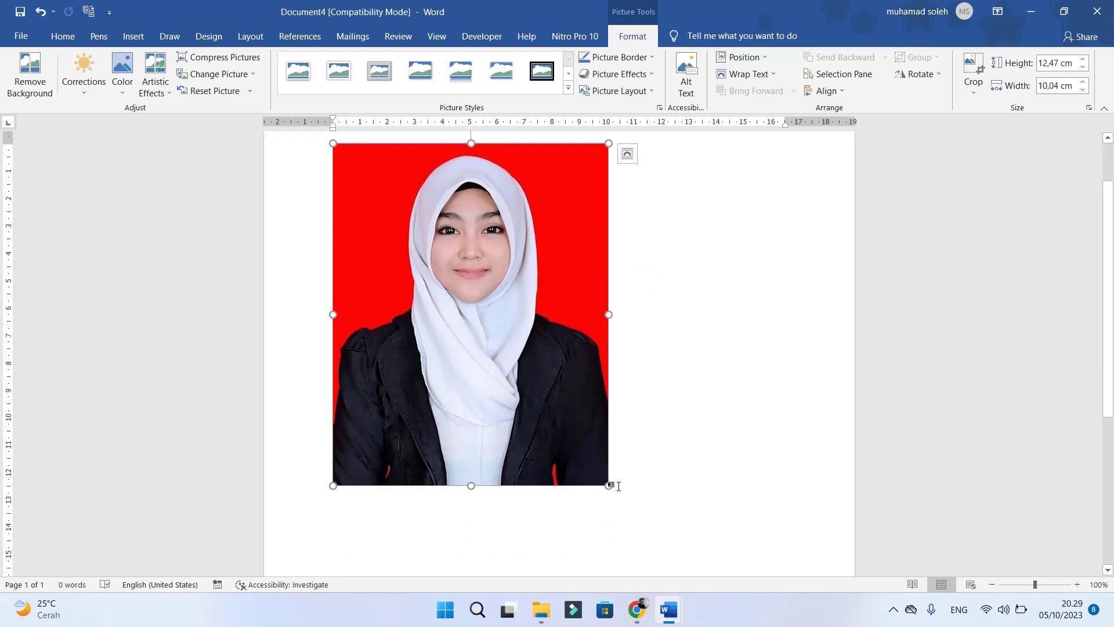
left_click_drag(608, 485, 459, 309)
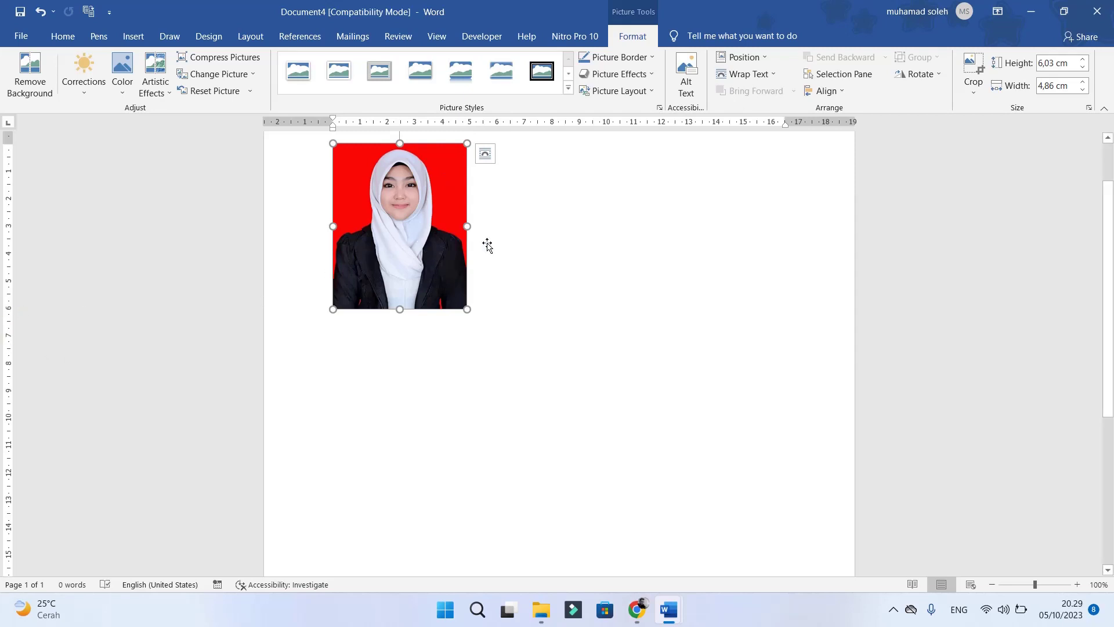
left_click(586, 267)
scroll(523, 293, "up", 2)
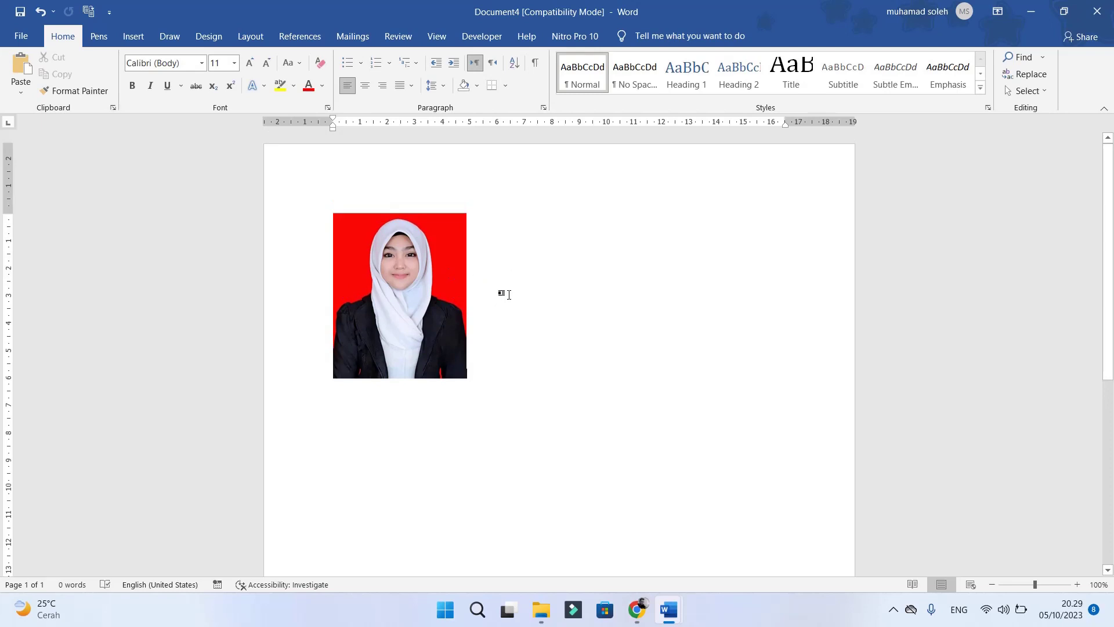
Step the photo's Height down in Picture Format to 5,8 cm, giving 4,67 cm width
left_click(409, 282)
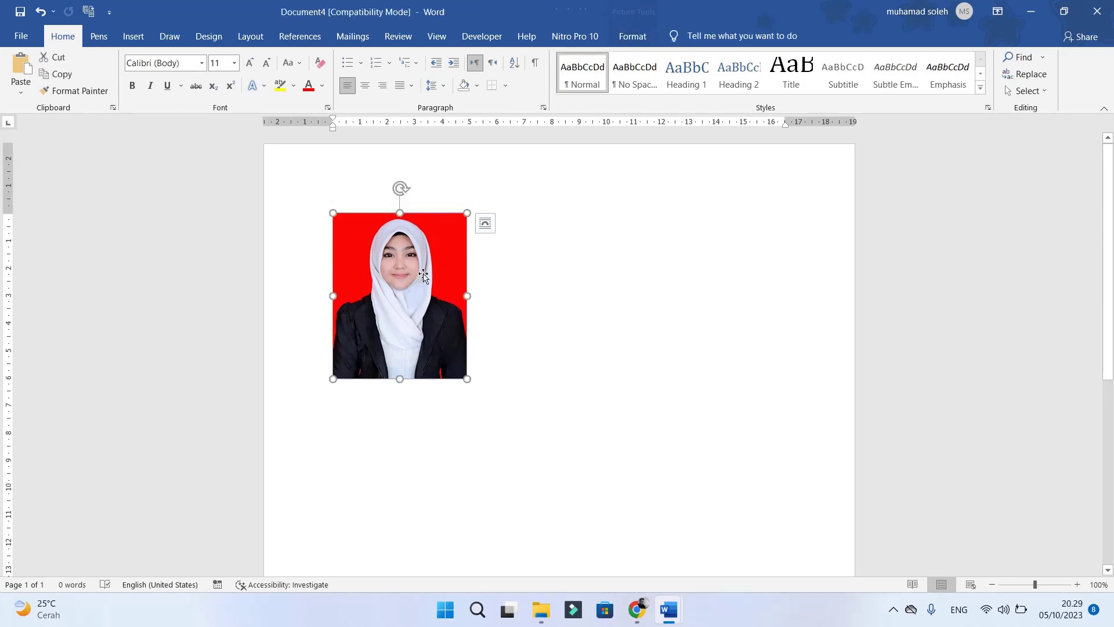
left_click(642, 37)
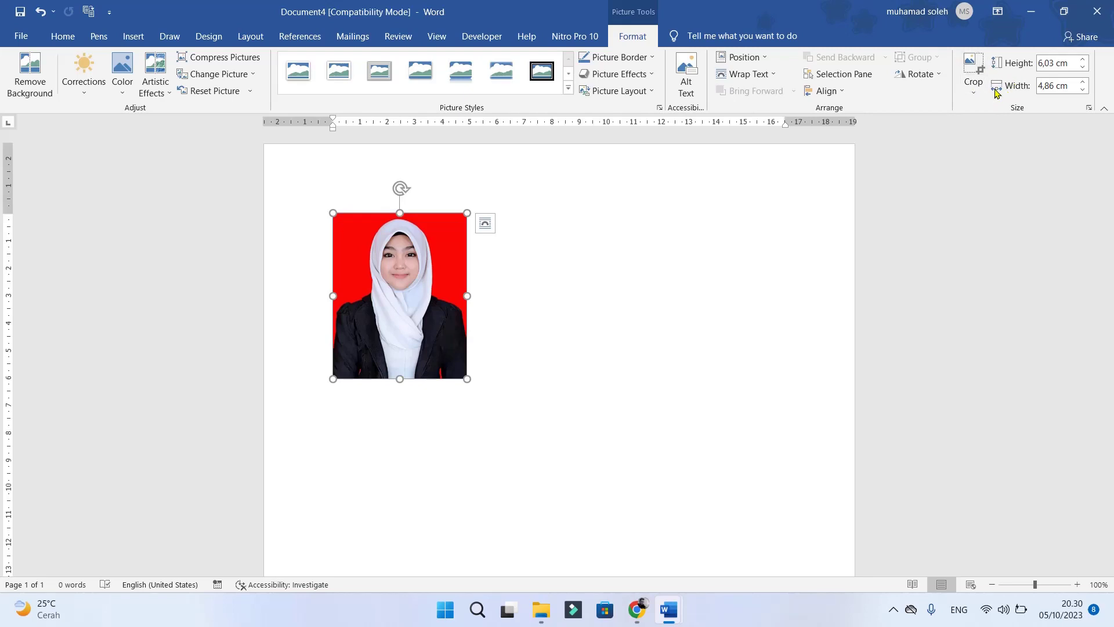
left_click(1084, 68)
left_click(1083, 68)
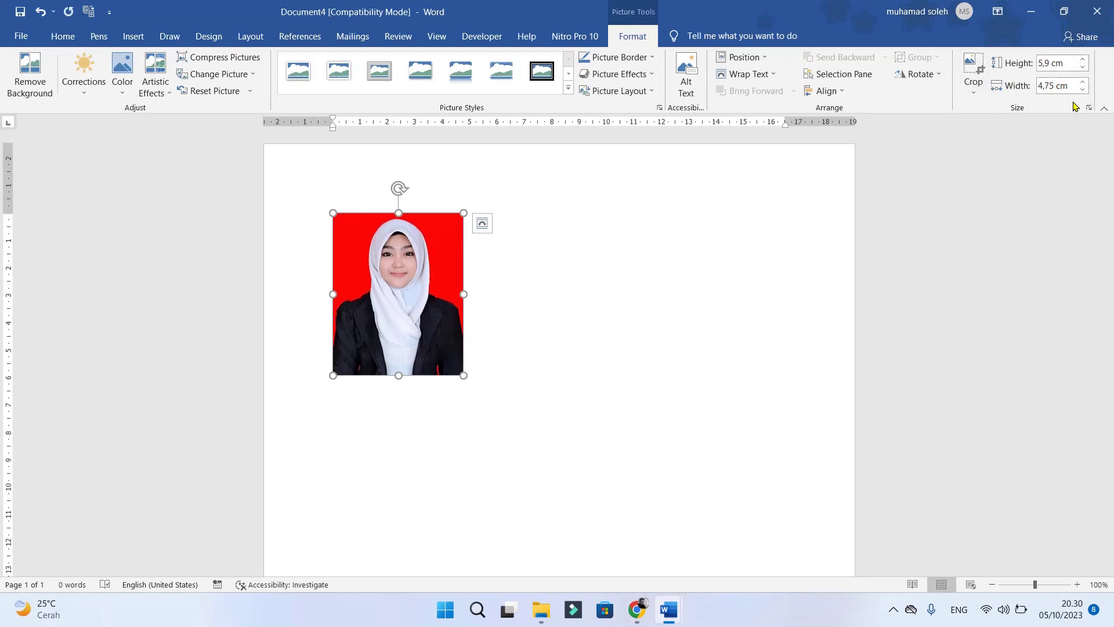
left_click(1082, 66)
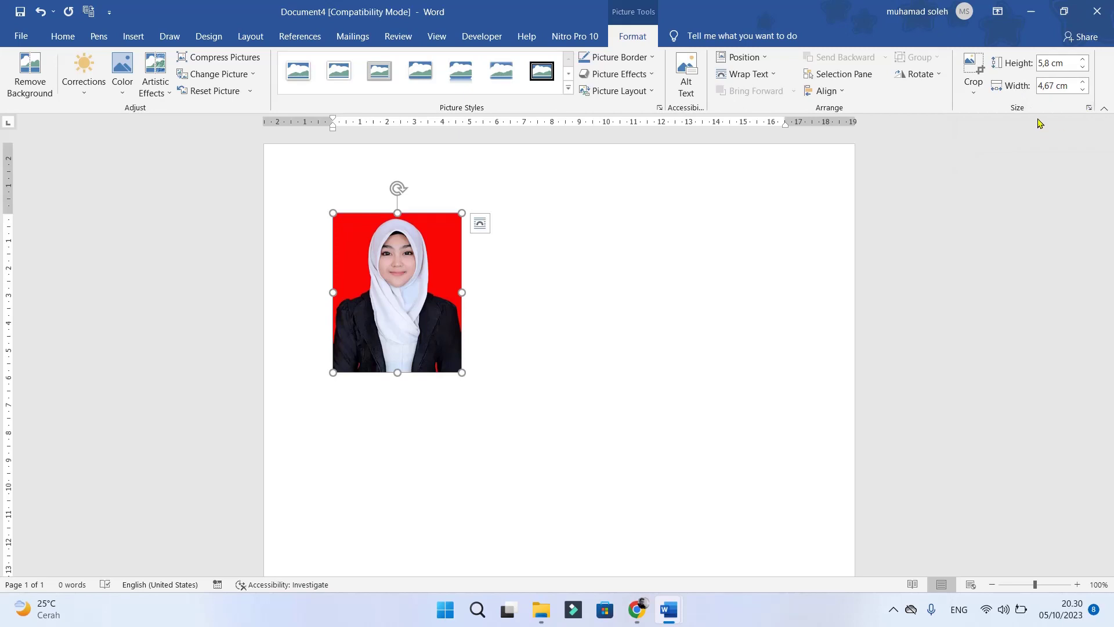
In the Layout dialog, unlock aspect ratio and size the photo 6 cm tall by 4 cm wide
left_click(1089, 109)
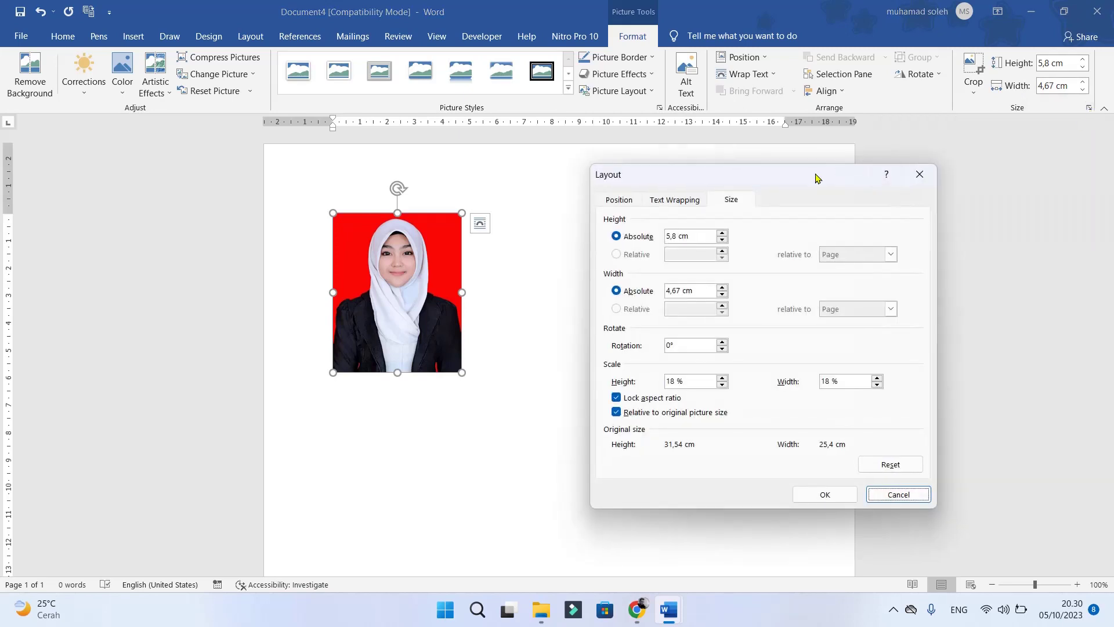
left_click_drag(815, 172, 780, 148)
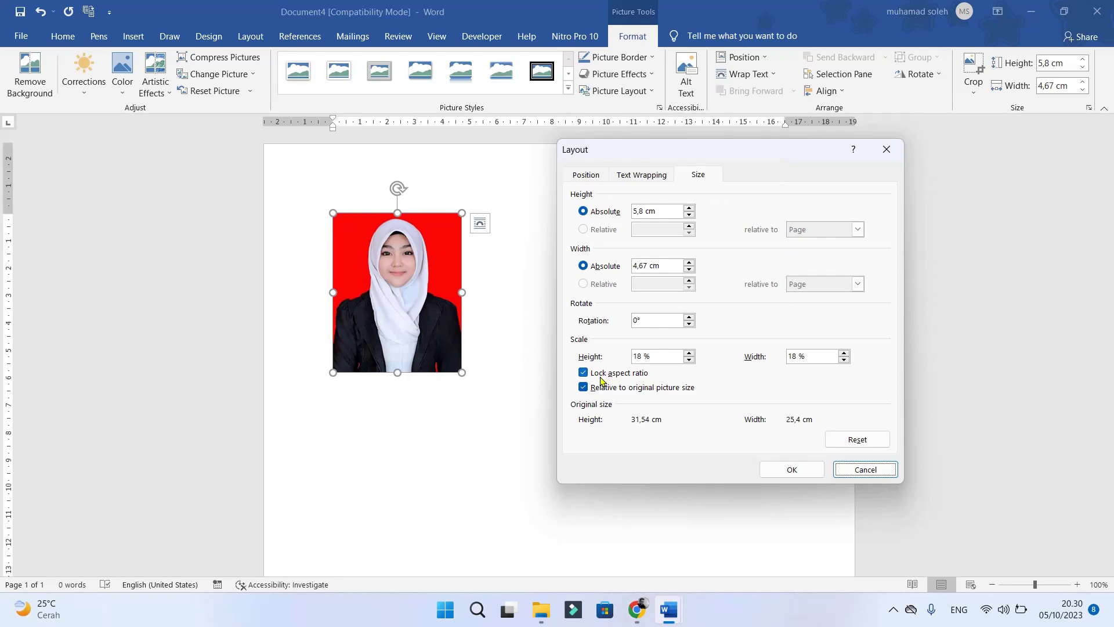
double_click(645, 210)
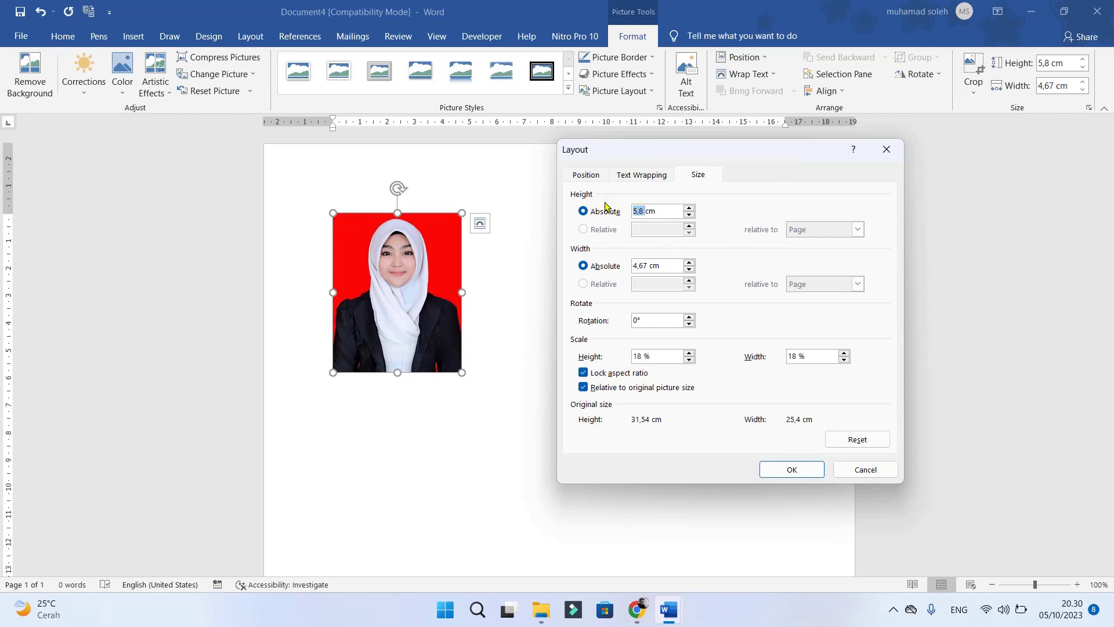
type("6")
left_click_drag(648, 266, 619, 265)
type("4")
left_click(660, 211)
left_click(583, 373)
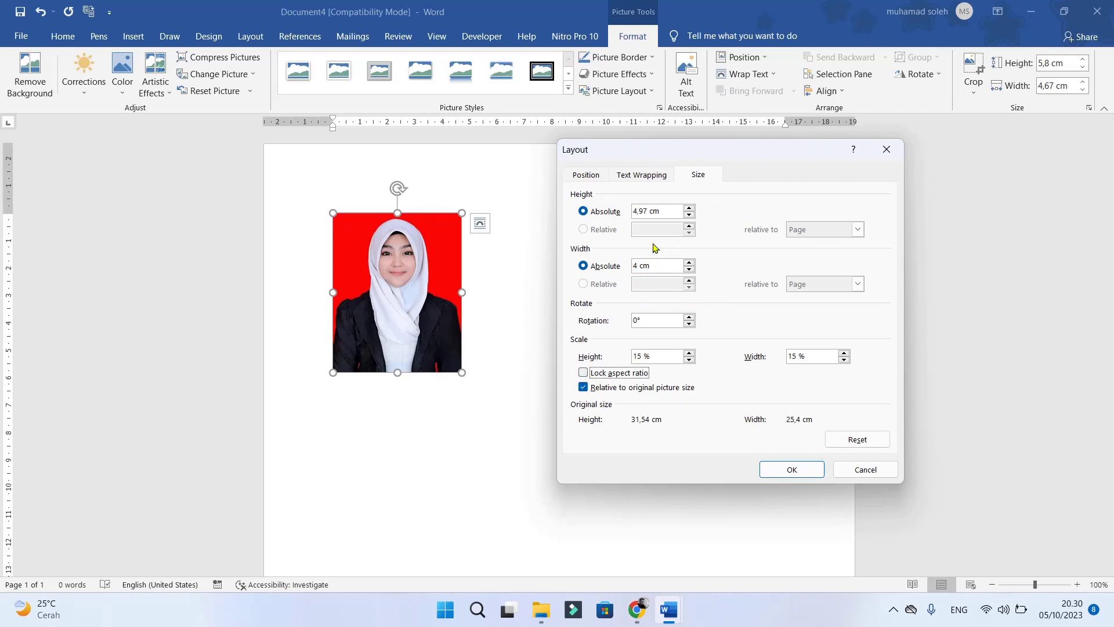
double_click(648, 212)
type("6")
left_click(793, 470)
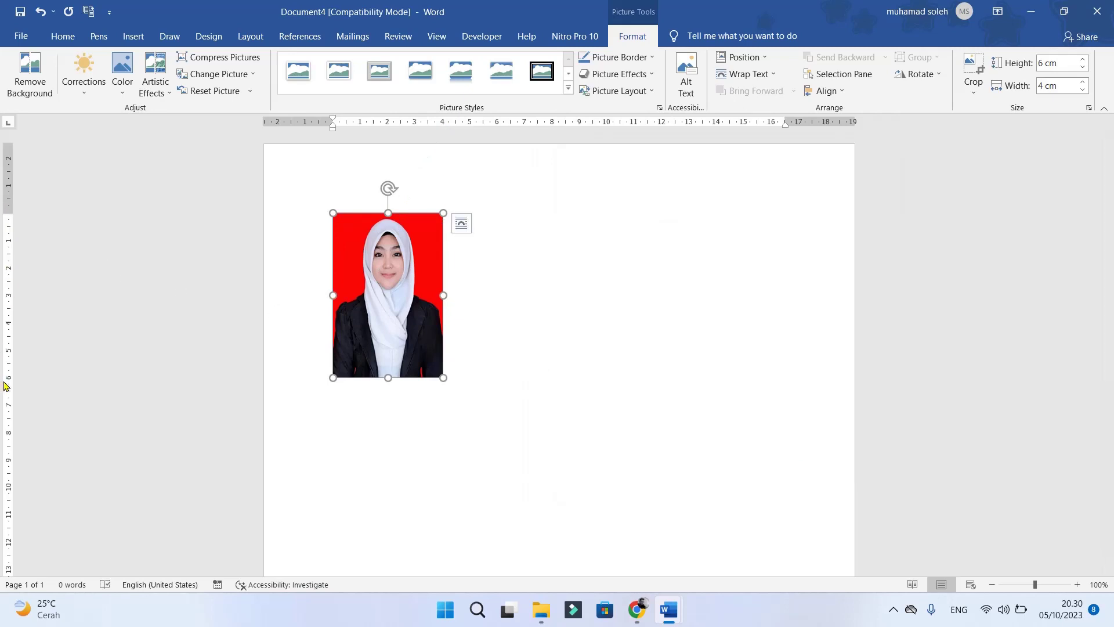
Reopen the Layout size settings and set the photo to 4 cm high by 3 cm wide
left_click(1088, 108)
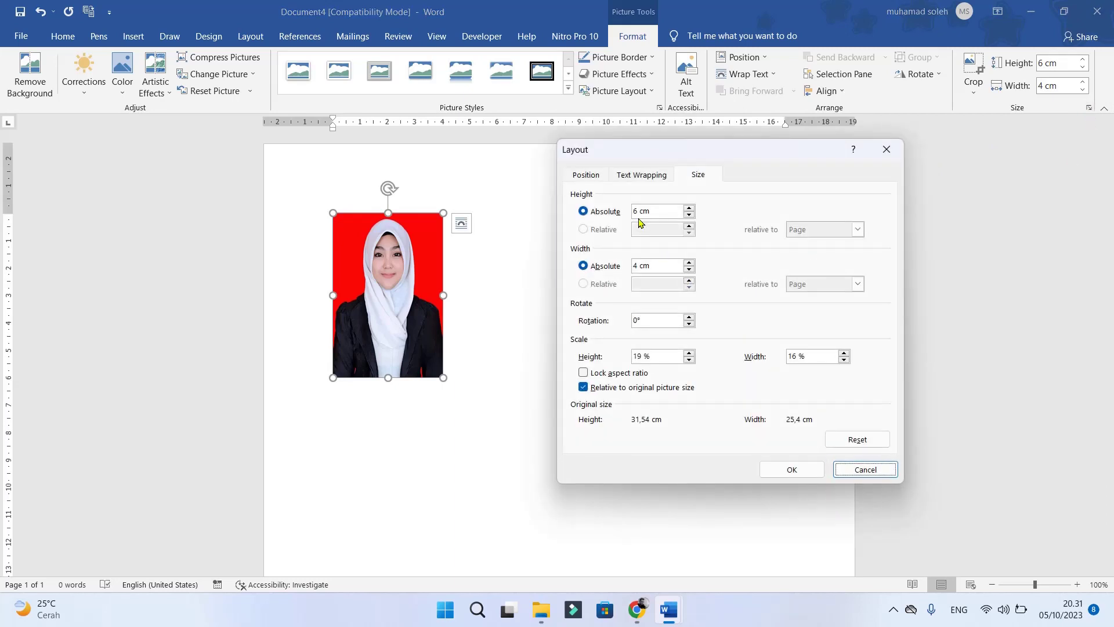
left_click_drag(638, 211, 619, 210)
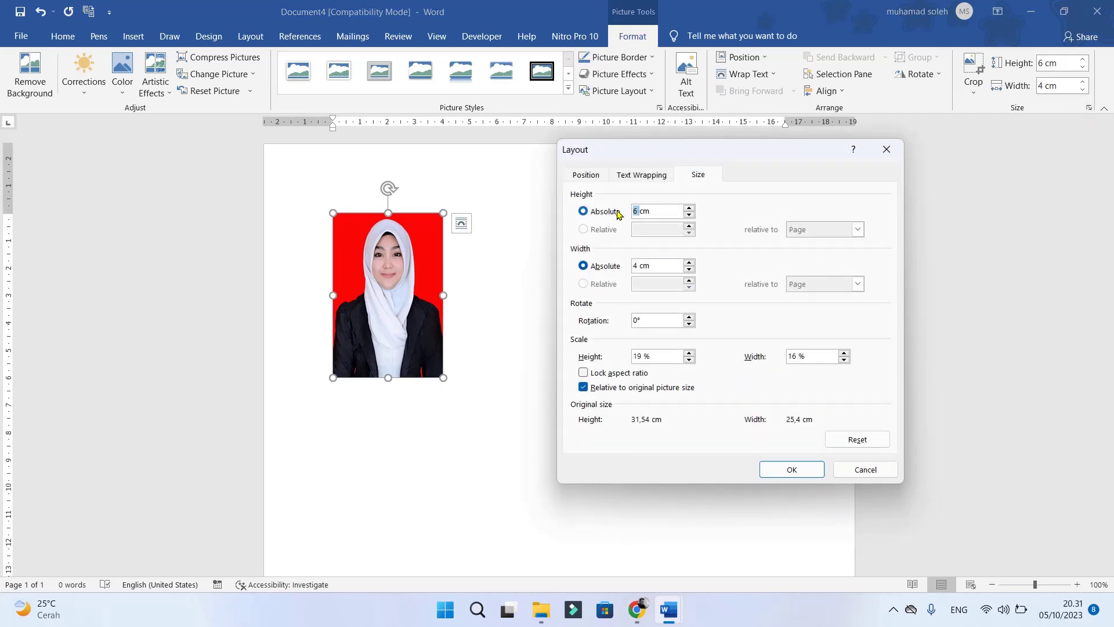
type("4")
left_click_drag(639, 266, 622, 265)
type("3")
left_click(801, 468)
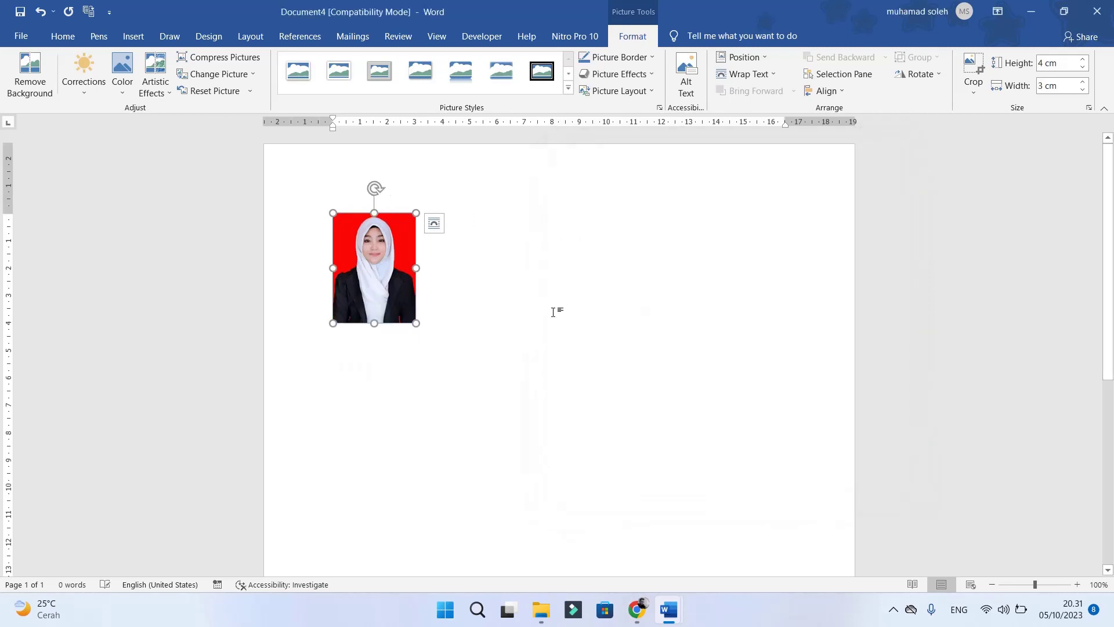
left_click(553, 312)
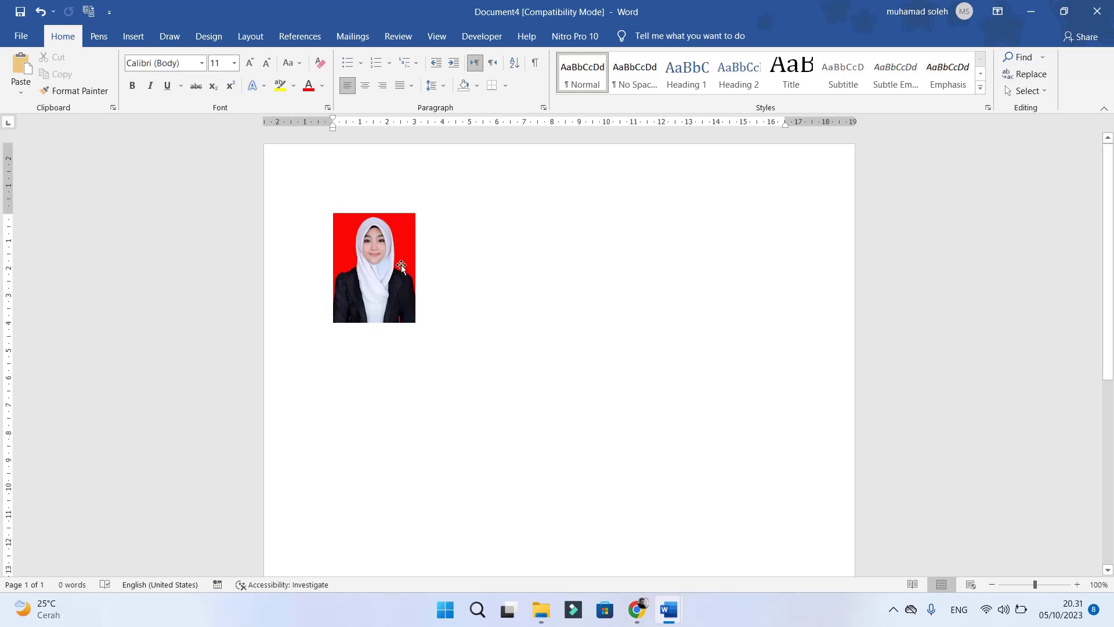
Set the photo's text wrapping to In Front of Text and align it with the left margin
left_click(383, 273)
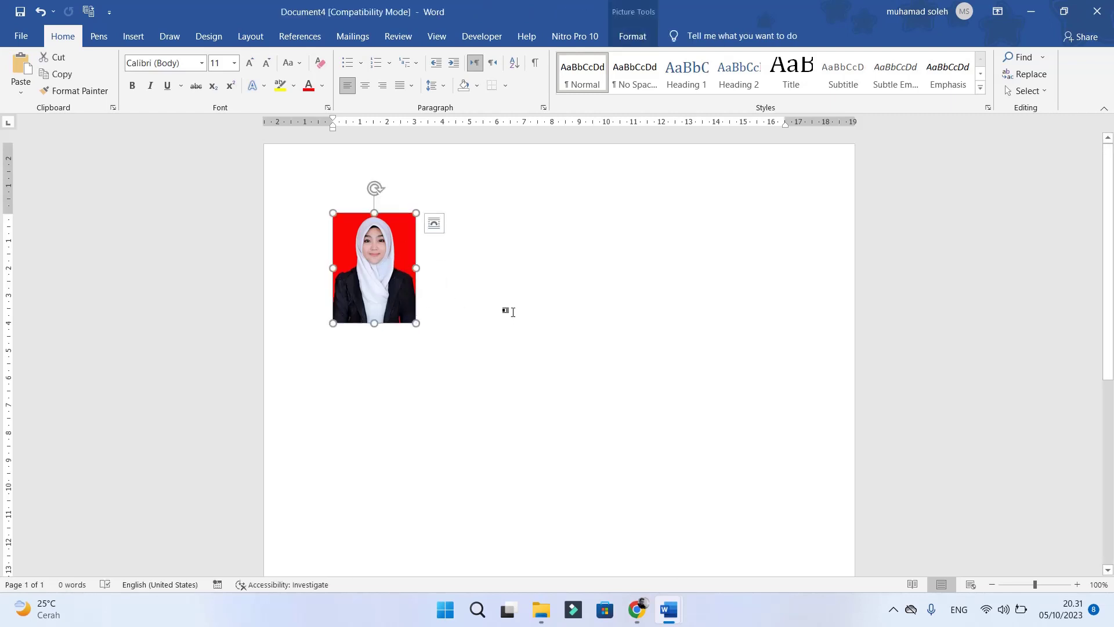
left_click(505, 311)
left_click(379, 276)
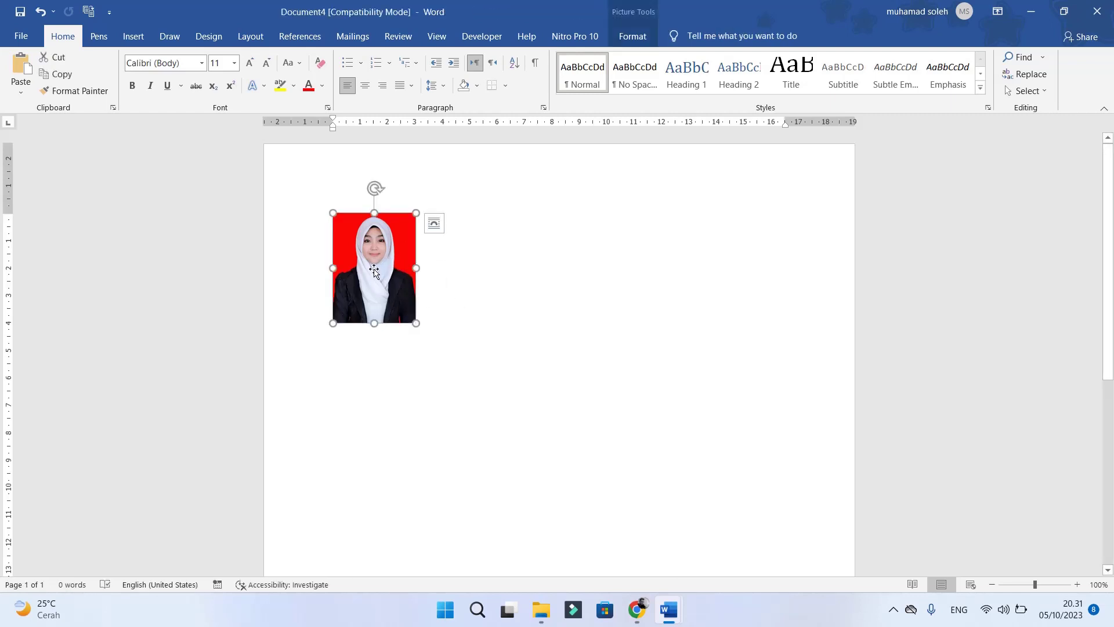
left_click(631, 36)
left_click(745, 73)
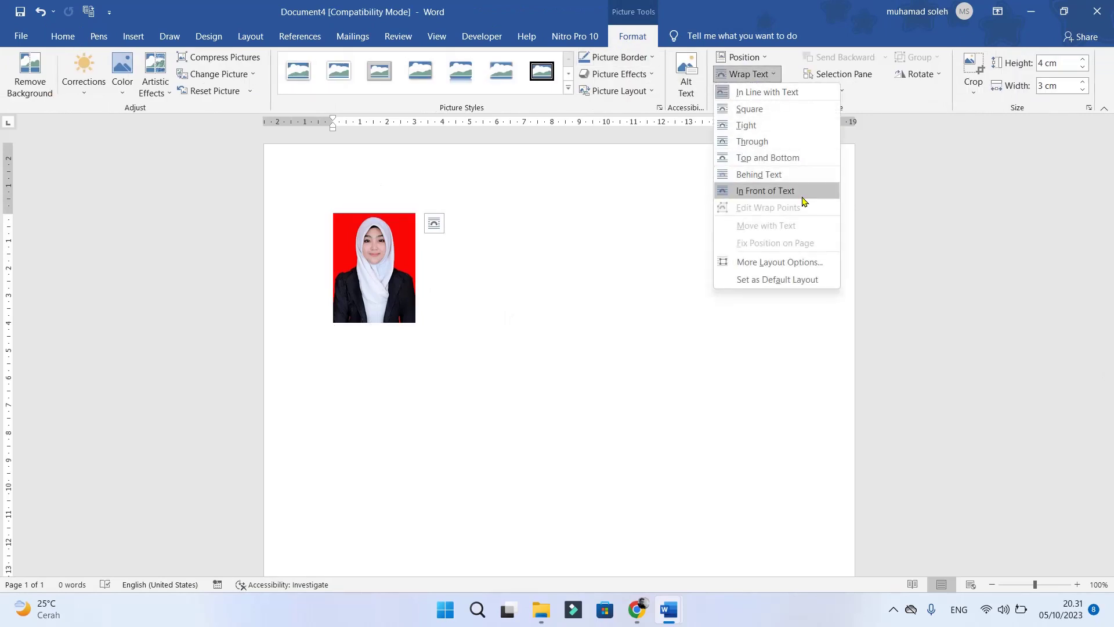
left_click(780, 192)
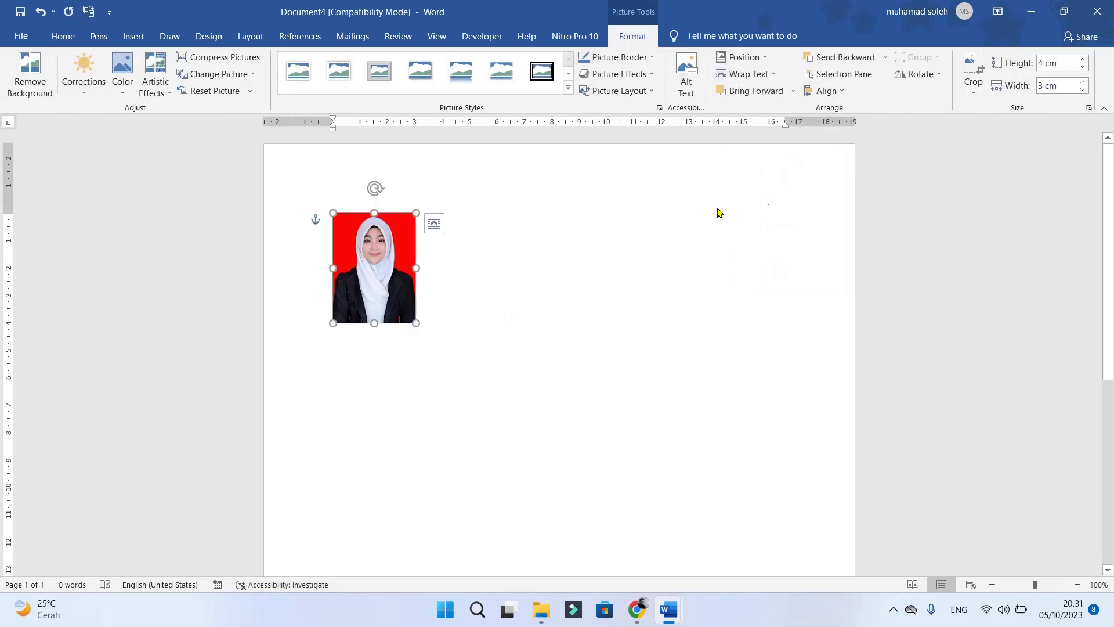
left_click_drag(362, 292, 362, 293)
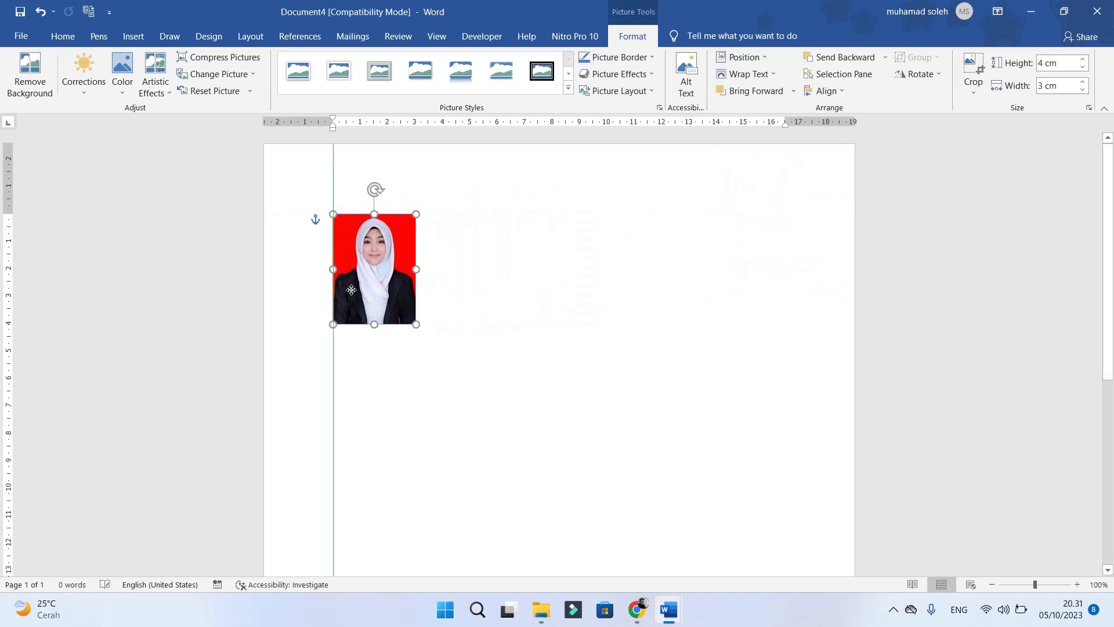
Copy the photo and paste three more copies, arranging them in a row to the right
right_click(381, 265)
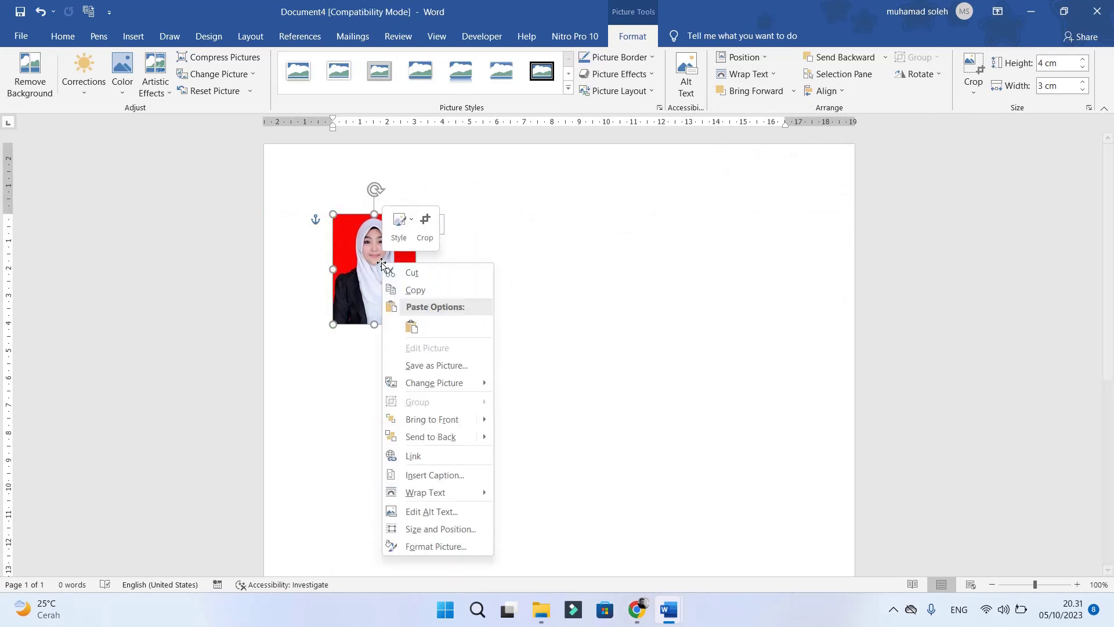
left_click(424, 290)
left_click(528, 269)
right_click(528, 269)
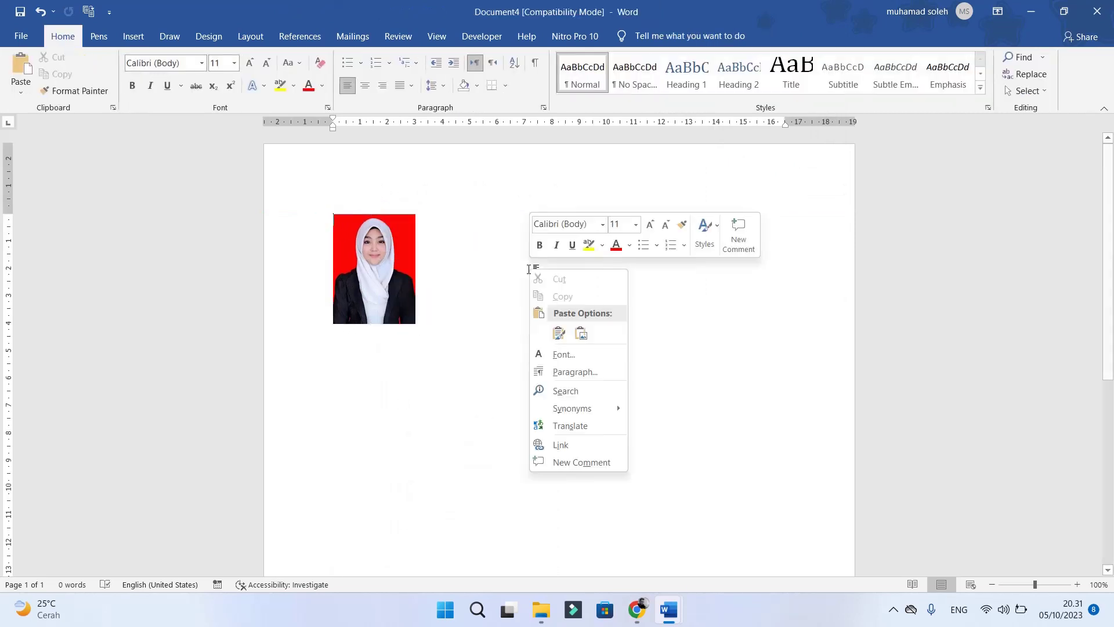
left_click(688, 324)
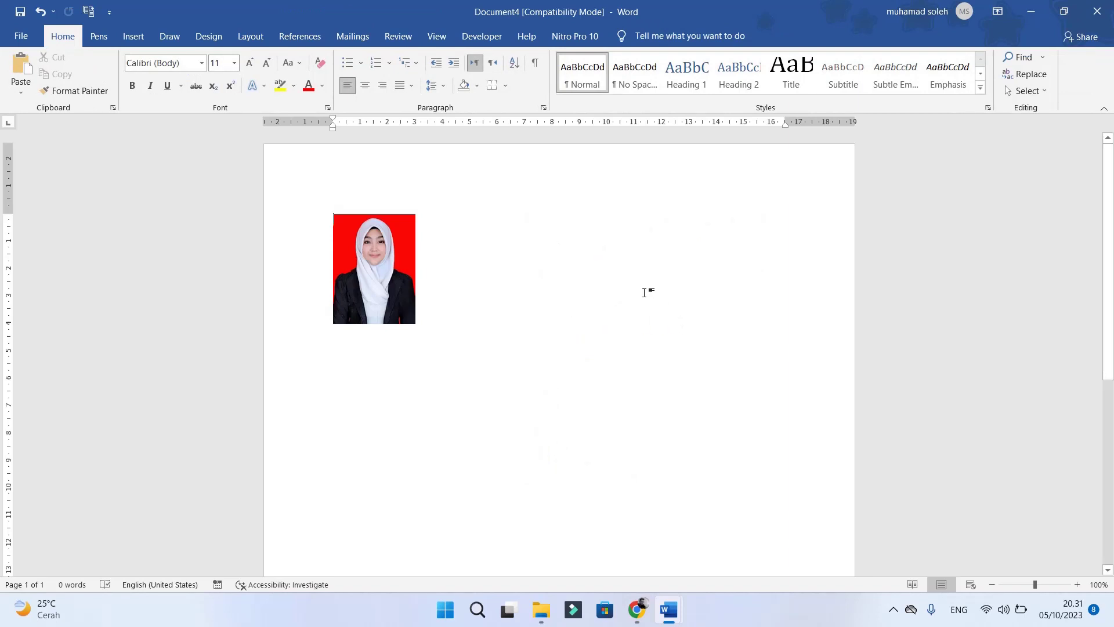
key("ctrl+v")
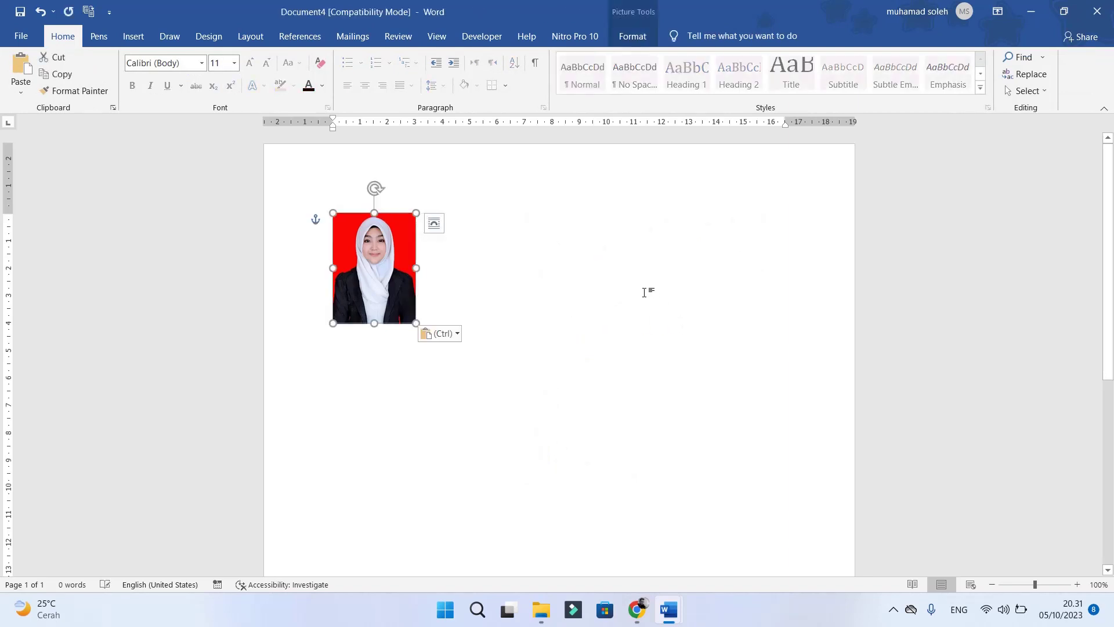
left_click_drag(391, 269, 492, 268)
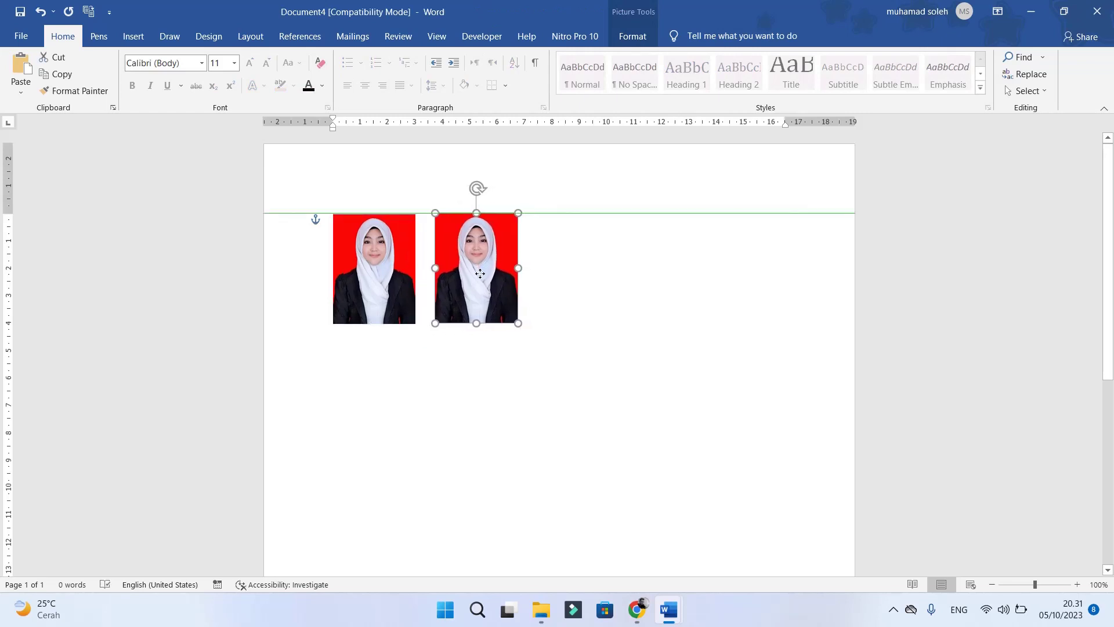
key("ctrl+v")
left_click_drag(496, 291, 716, 299)
key("ctrl+v")
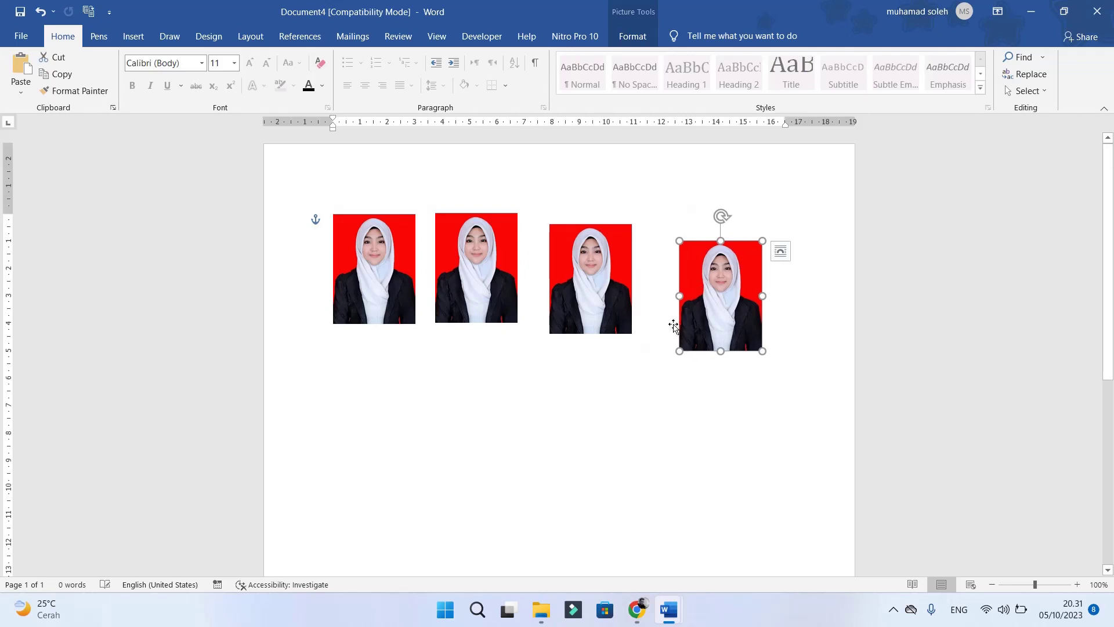
left_click(21, 36)
Show the print preview and open Page Setup, closing it without changes
left_click(76, 292)
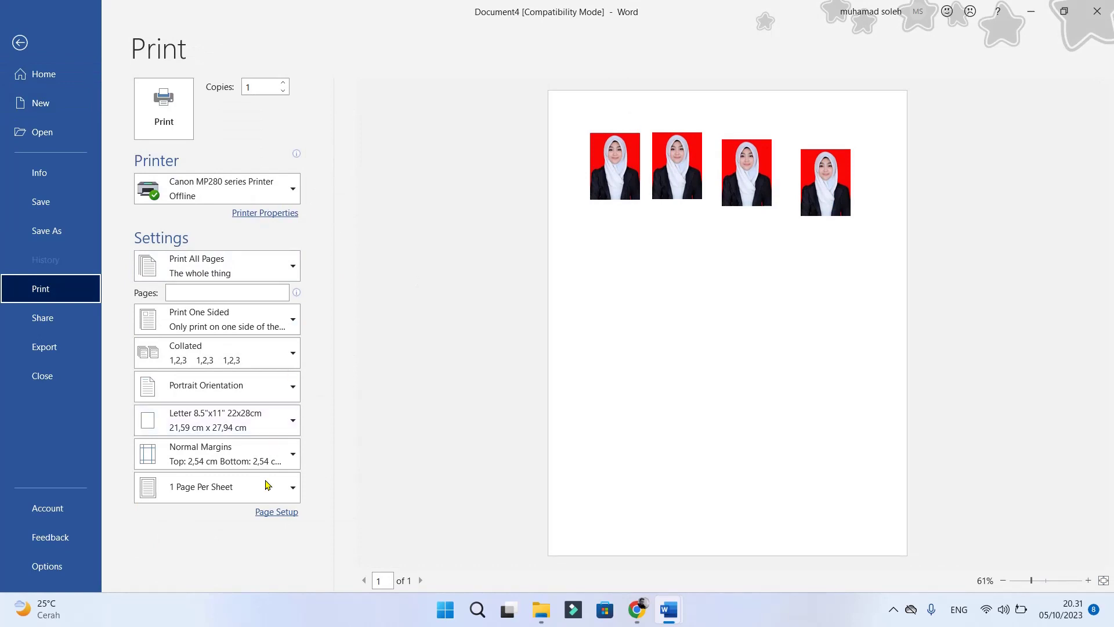
left_click(272, 513)
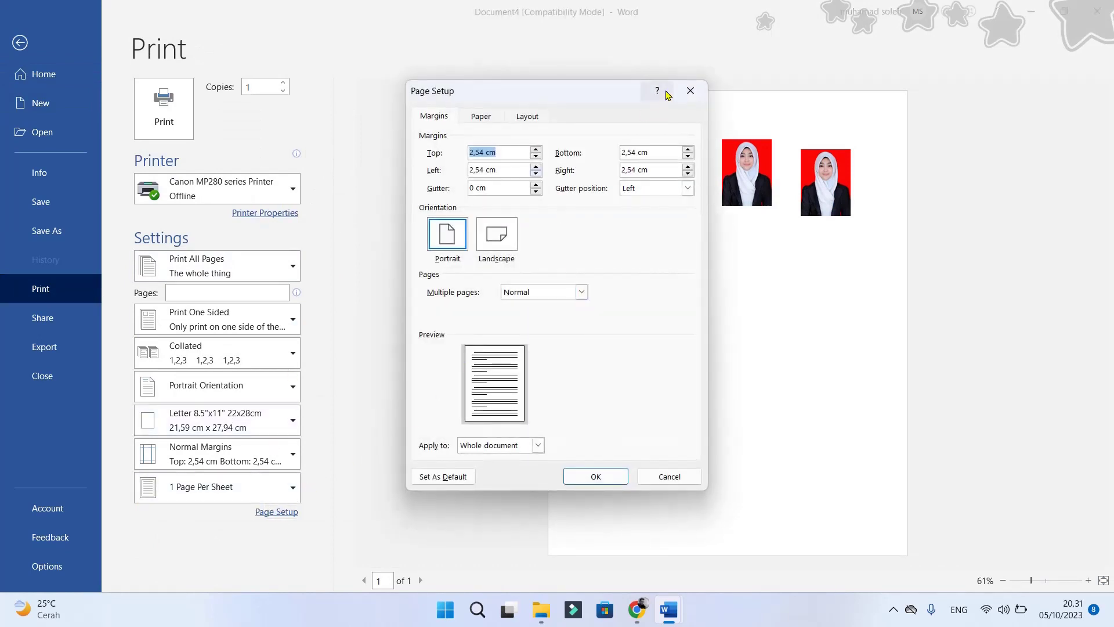
left_click(690, 91)
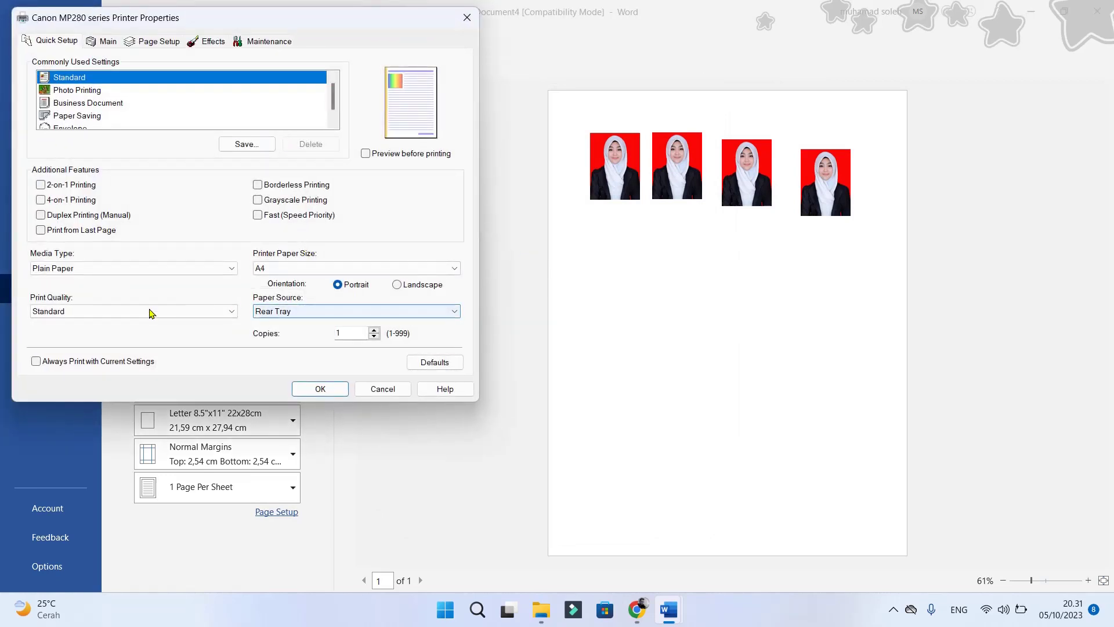
Change the Canon MP280 printer's print quality from Standard to High and confirm
left_click(61, 311)
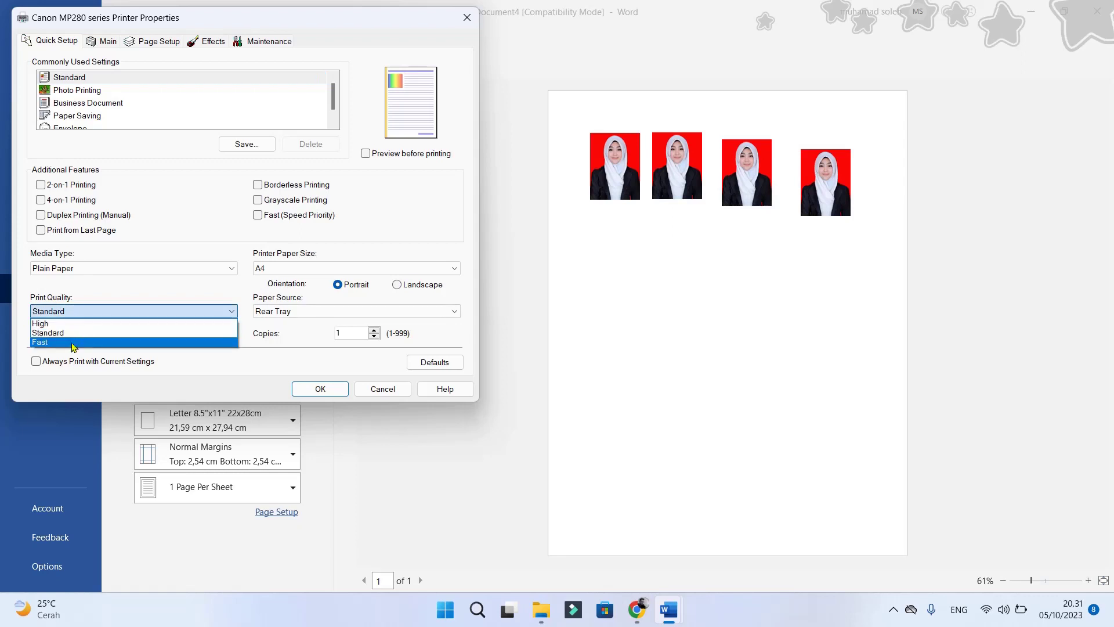
left_click(41, 323)
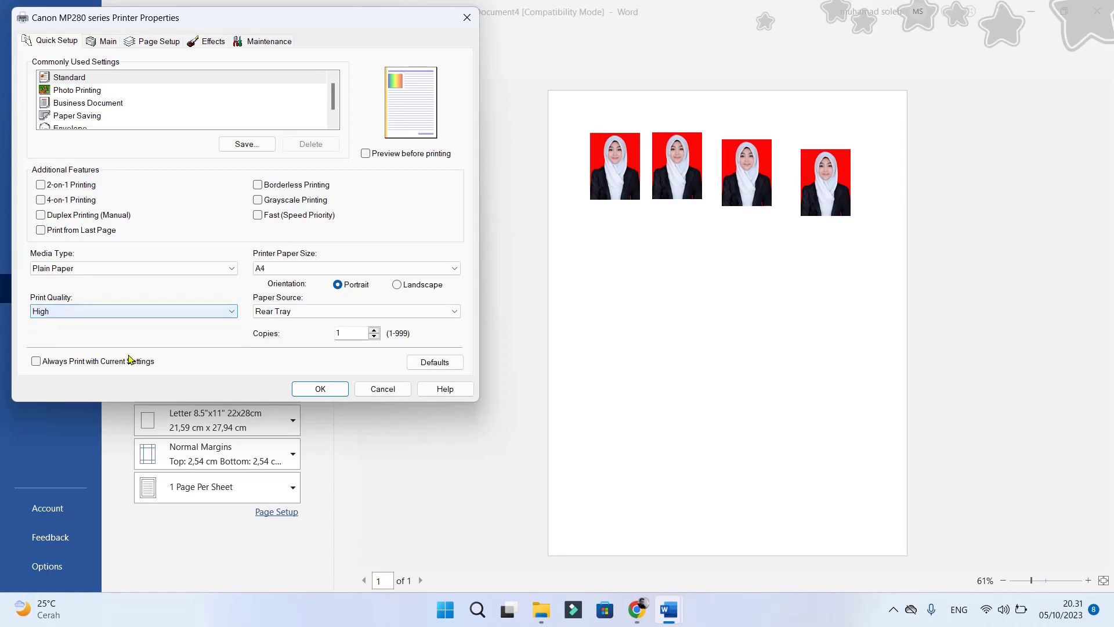
left_click(314, 389)
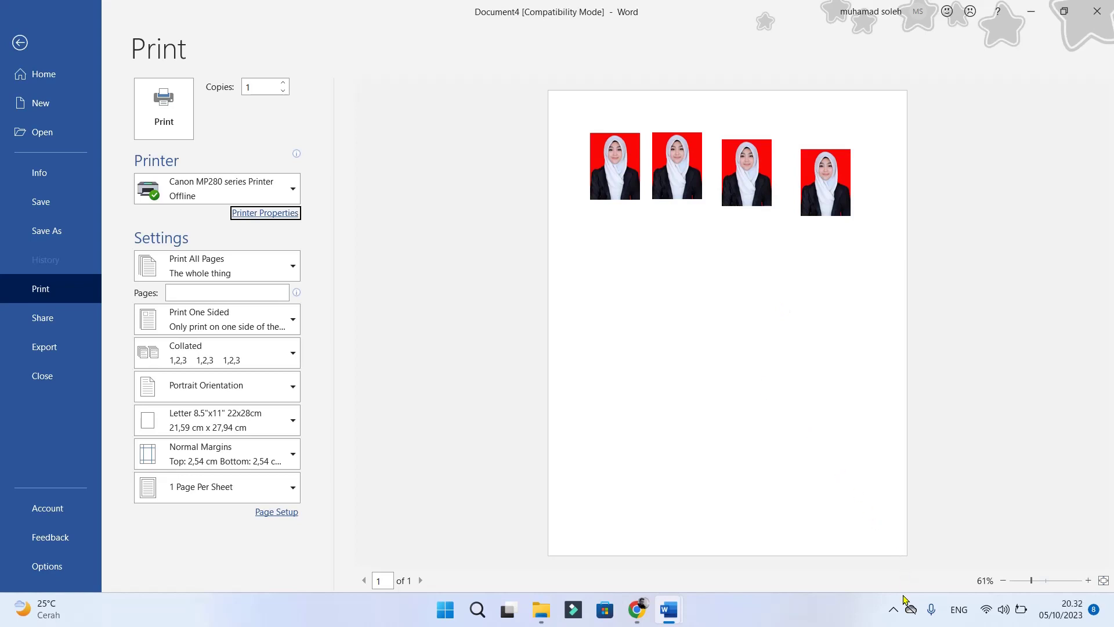
left_click(893, 609)
left_click(925, 543)
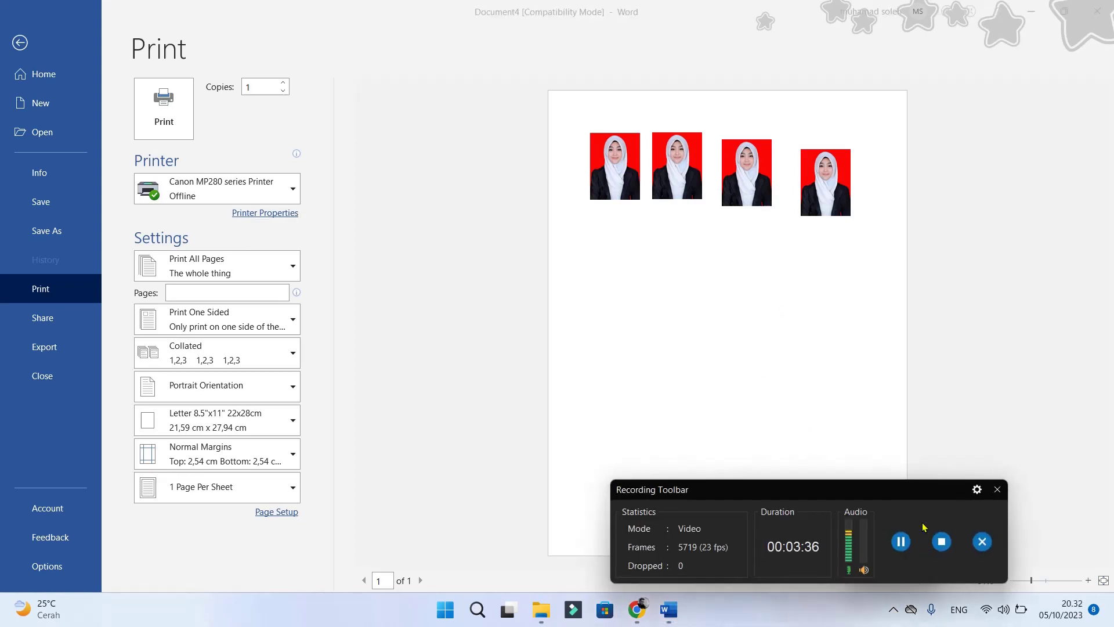